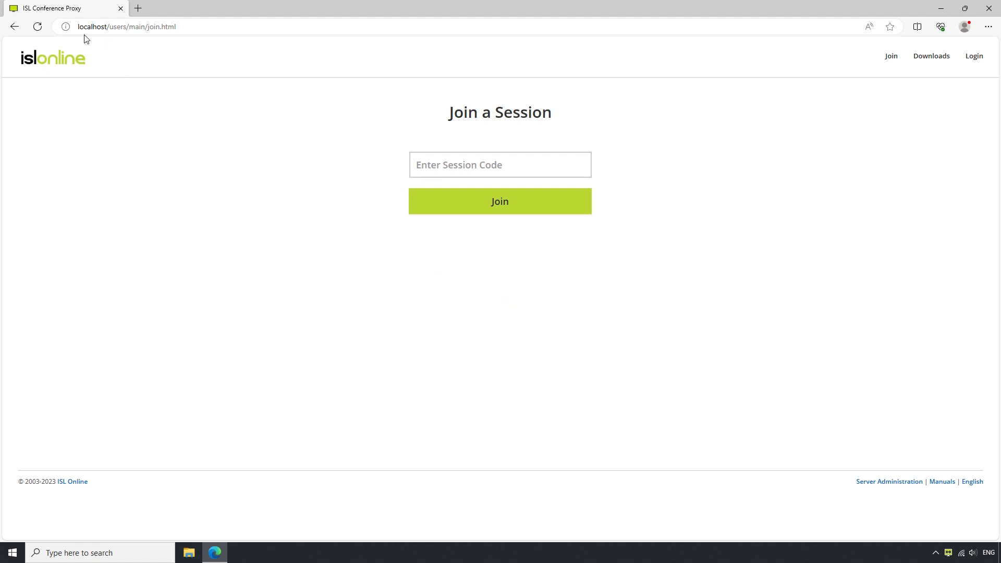
Step: Open the Server Administration pages at localhost/conf using the footer link
left_click(885, 482)
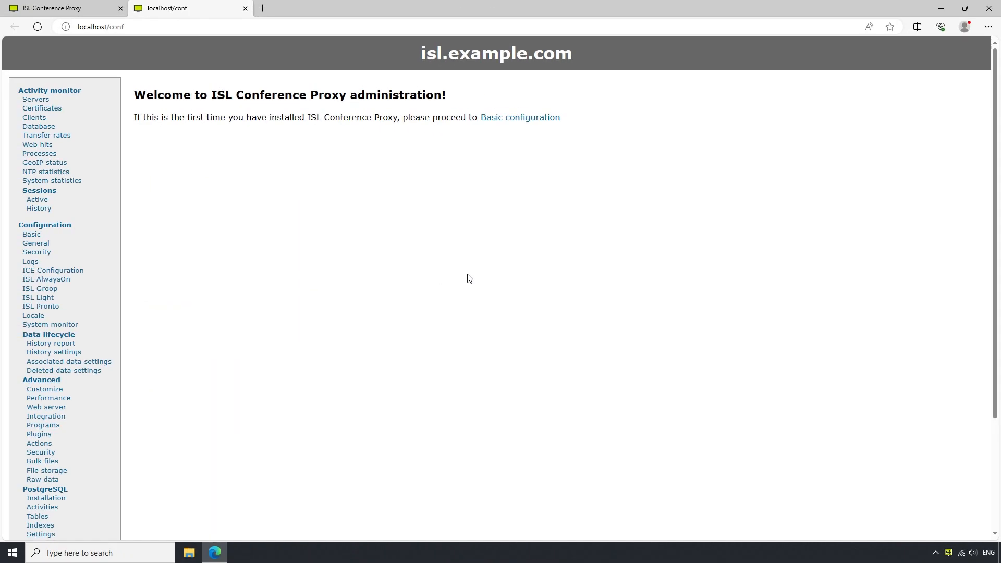
Step: Go to User management and start a new user in the default domain
scroll(468, 278, "down", 3)
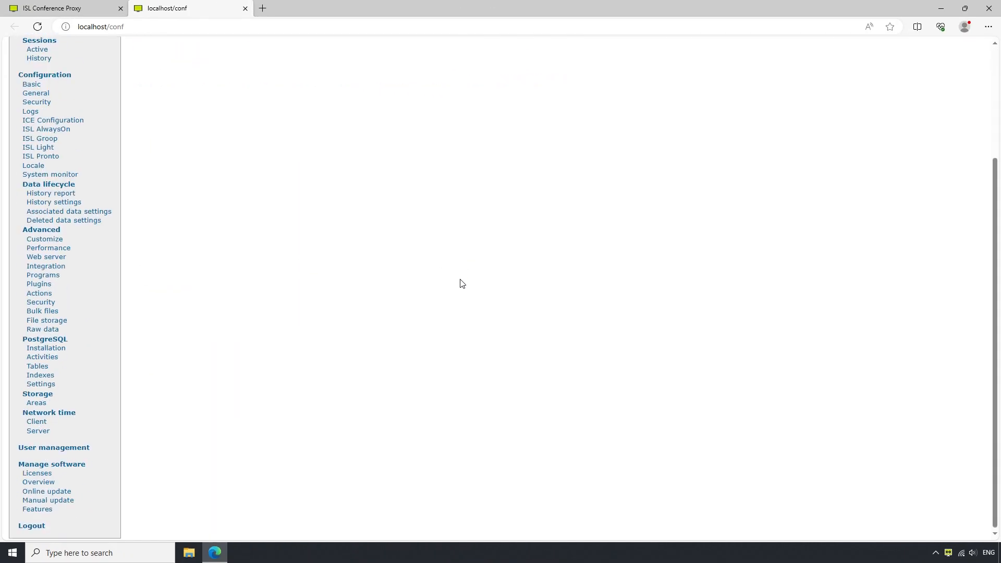
left_click(49, 449)
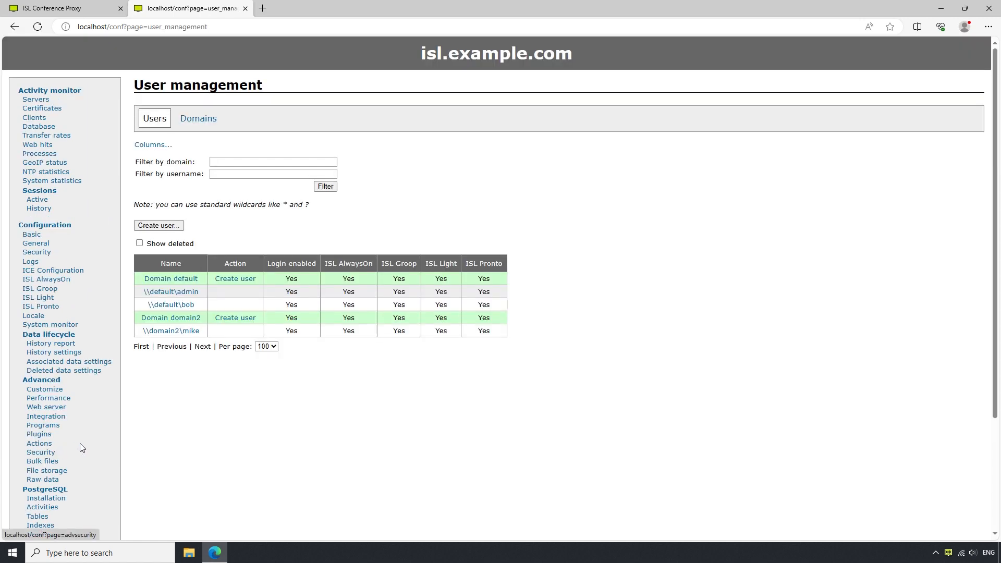
left_click(158, 226)
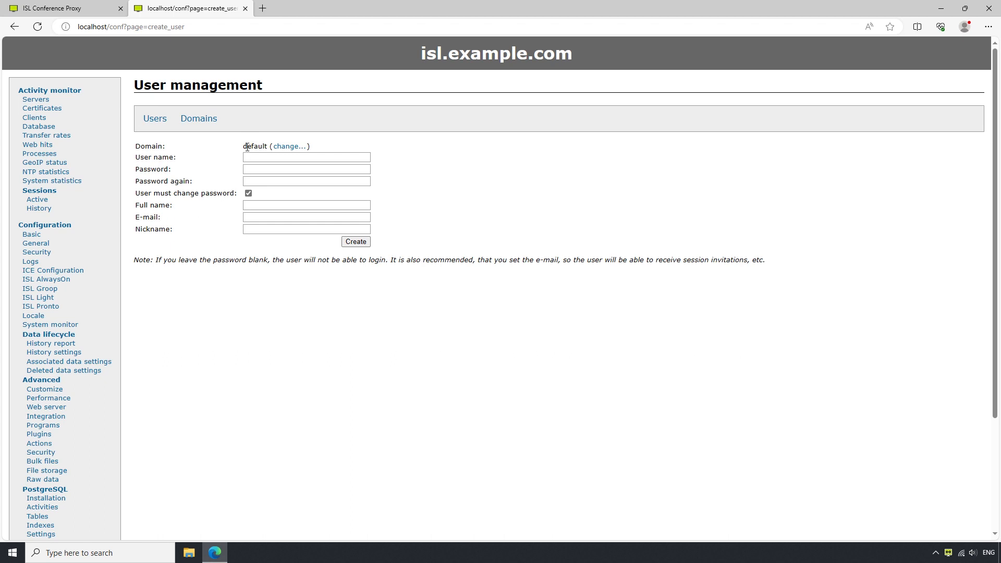
left_click_drag(243, 146, 277, 154)
Step: Create user tim with a confirmed password and no forced password change at first login
left_click(278, 157)
type("tim")
key("Tab")
type("123")
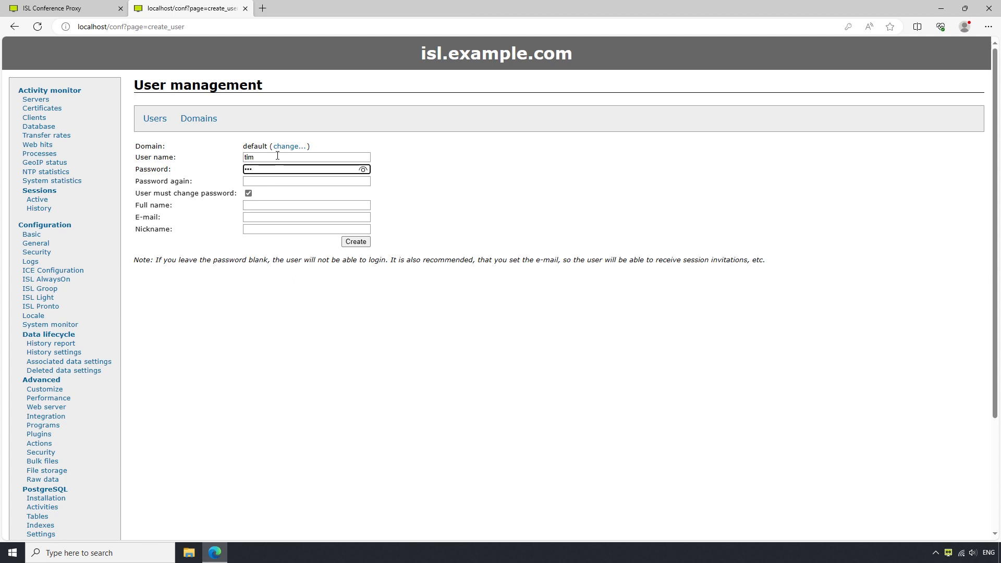
key("Tab")
type("123")
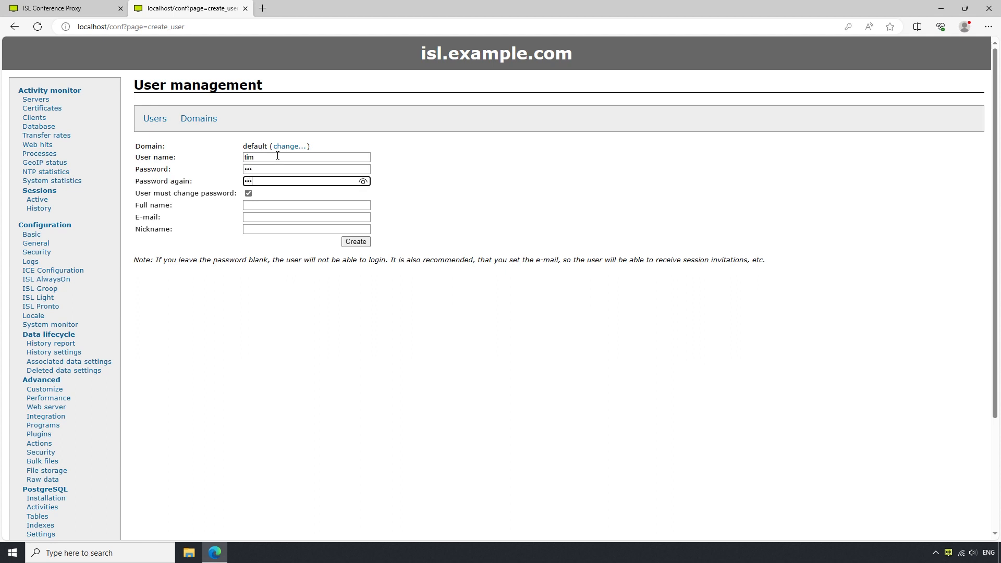
left_click(249, 195)
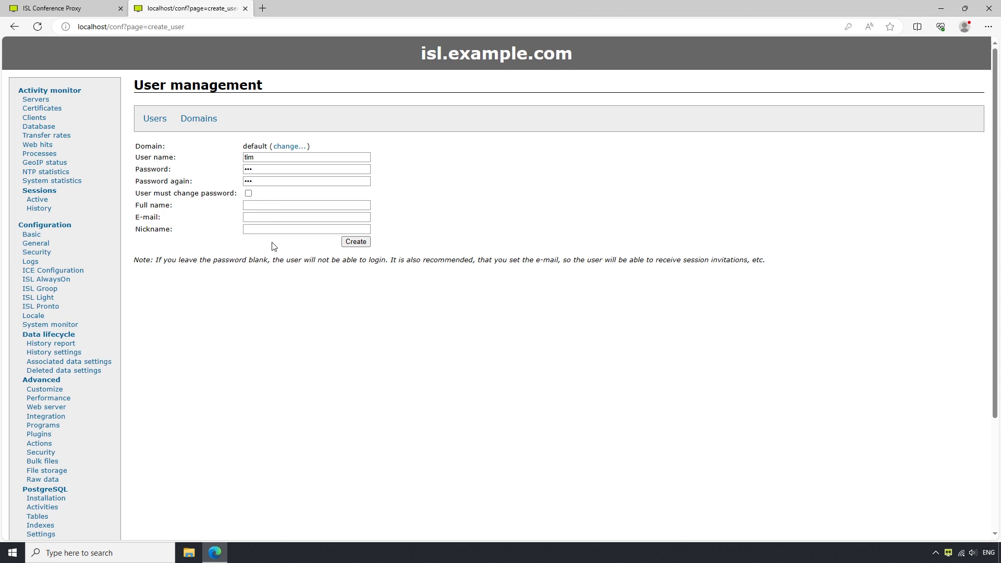
left_click(355, 242)
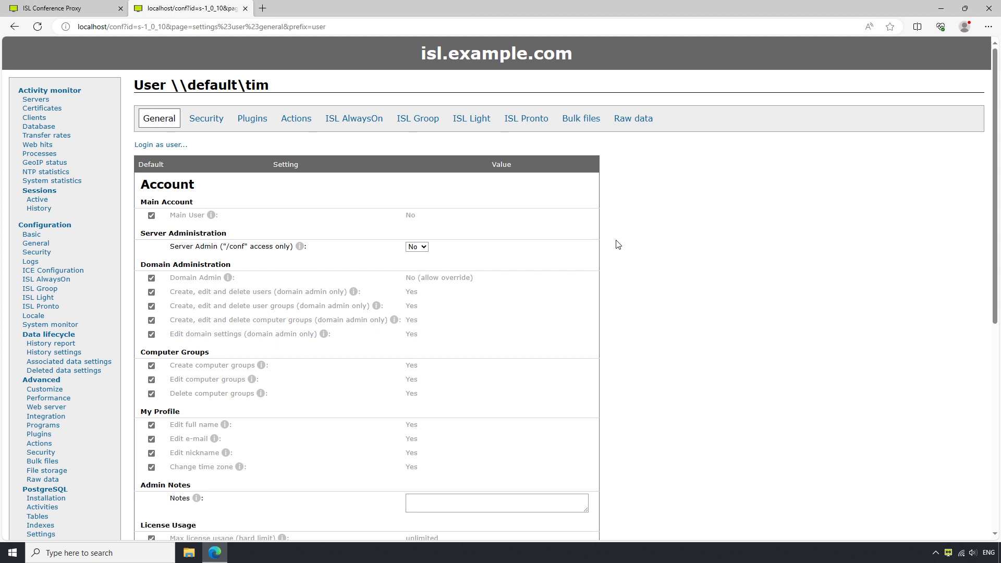
Step: Override tim's inherited Domain Admin default to Yes and save the account settings
left_click(417, 248)
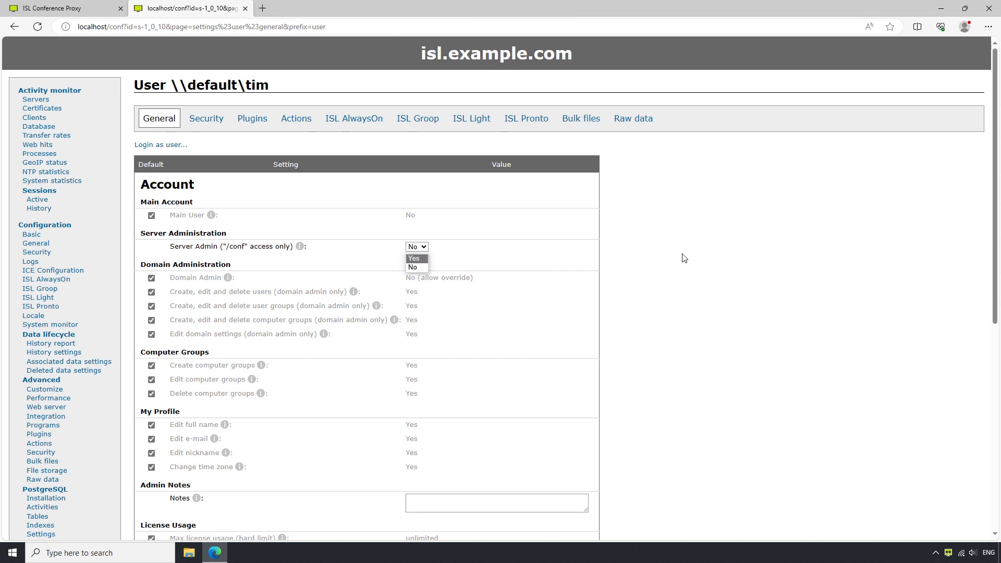
scroll(586, 331, "down", 7)
left_click(135, 475)
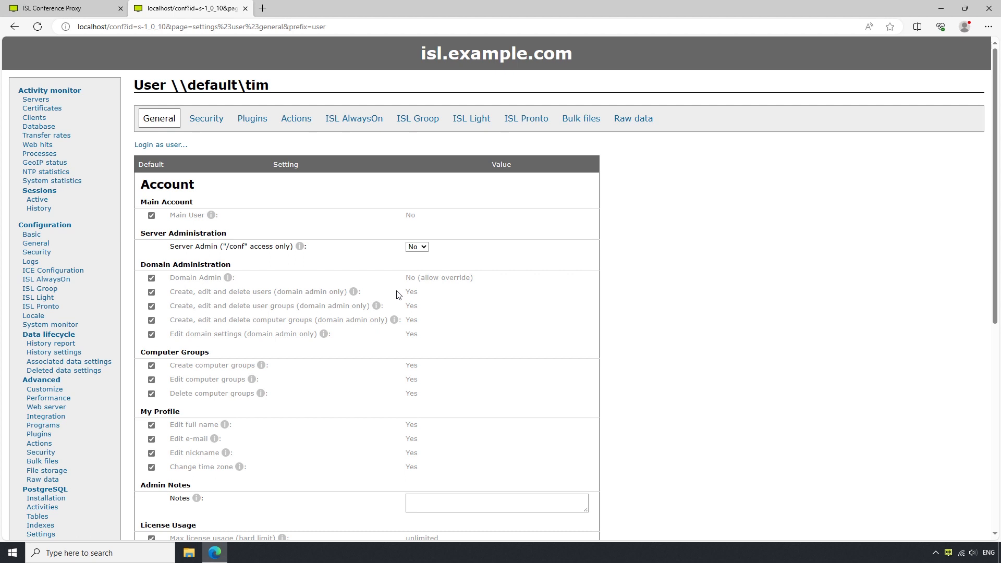
left_click(151, 278)
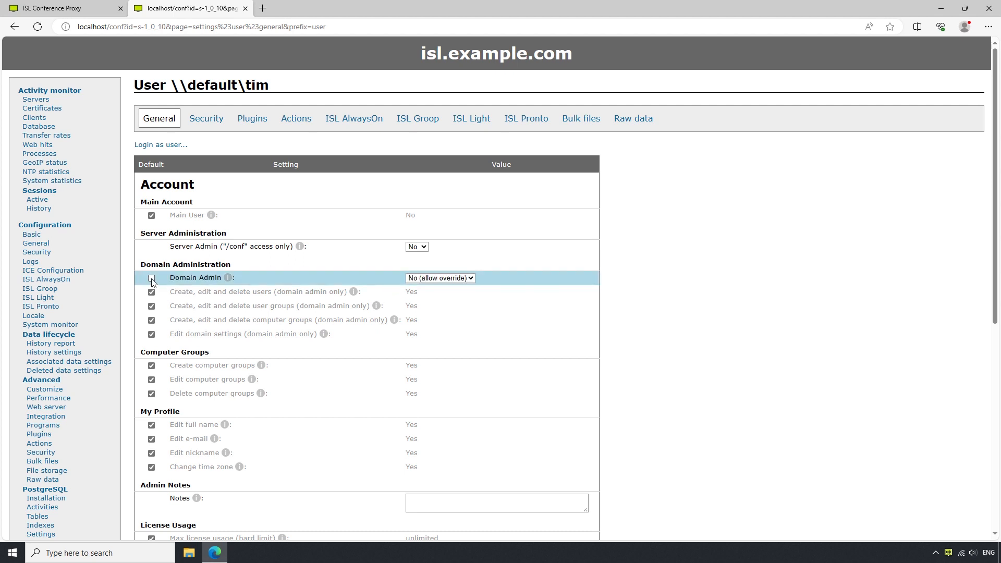
left_click(425, 280)
left_click(424, 290)
left_click_drag(170, 291, 271, 292)
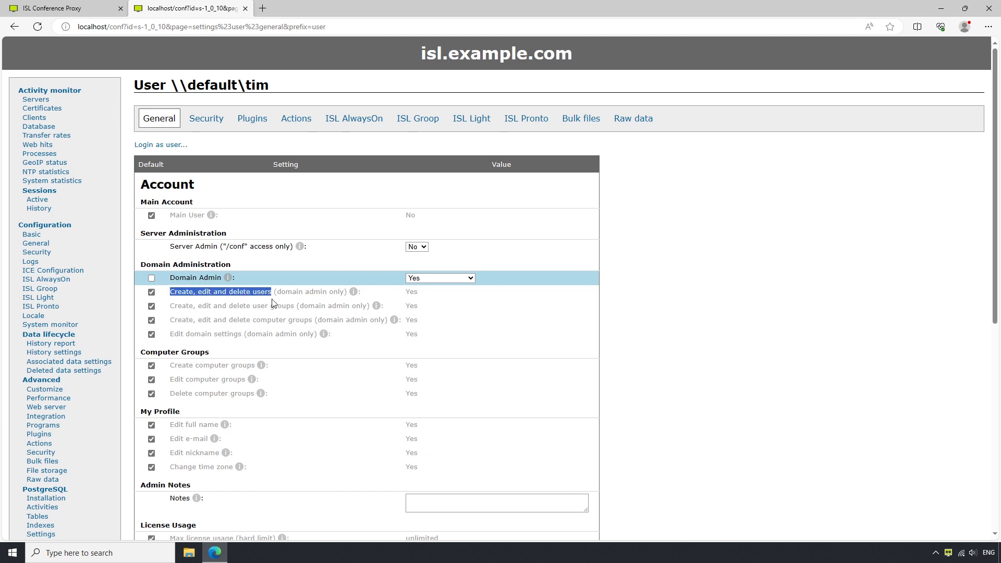
left_click(681, 308)
scroll(681, 308, "down", 7)
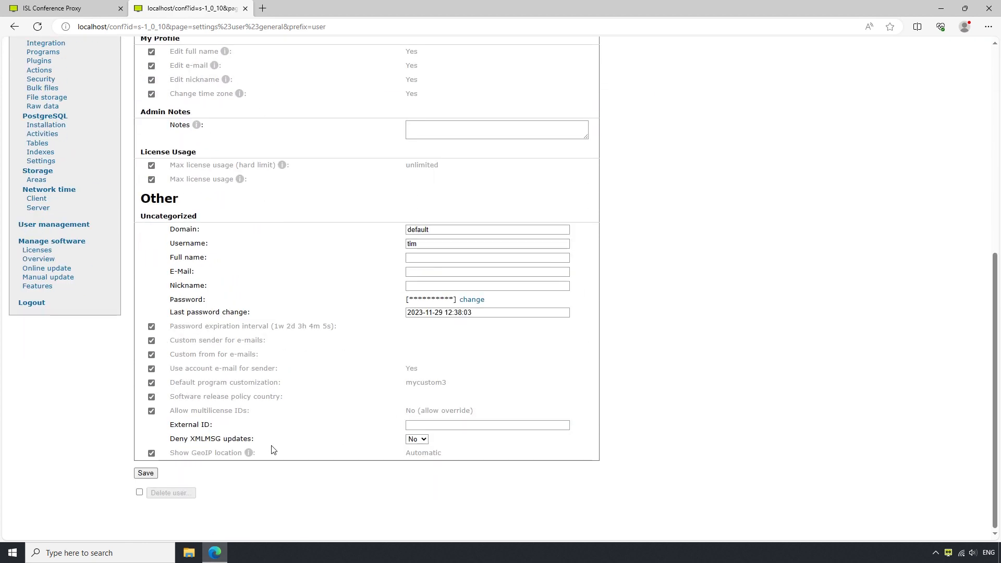
left_click(148, 473)
Step: In a new tab, load localhost and log in to the web portal with the account's username and password
key("ctrl+t")
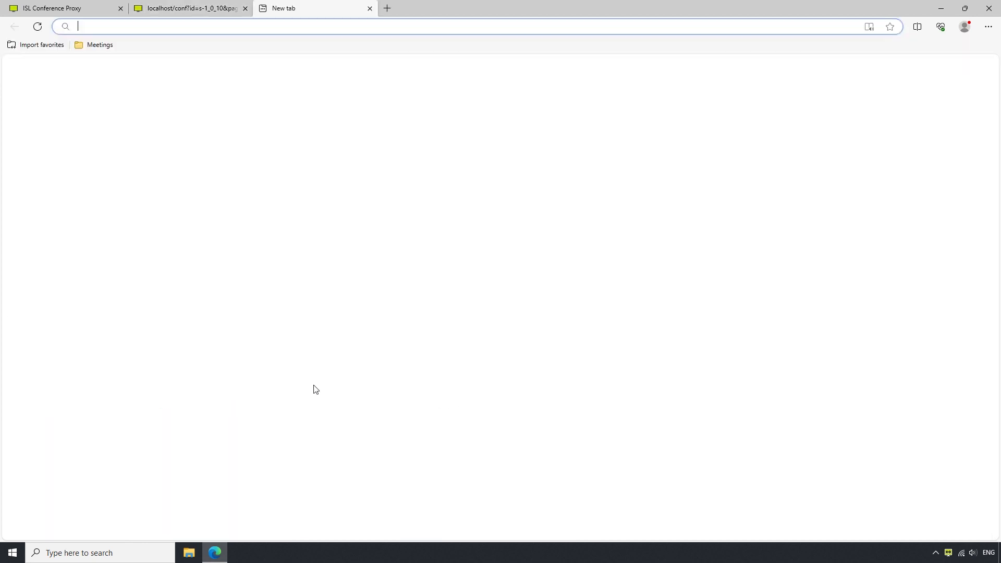
type("localhost")
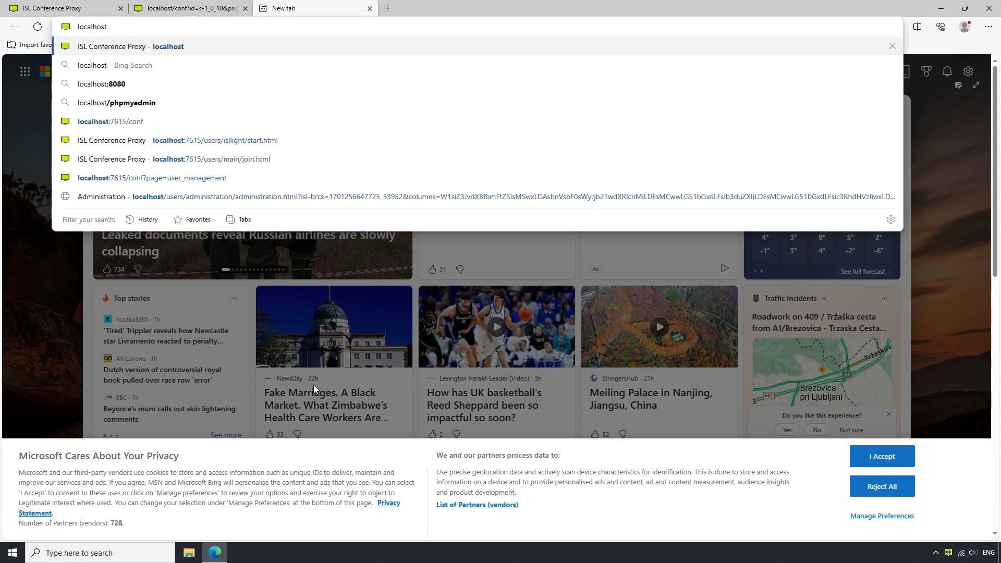
key("Return")
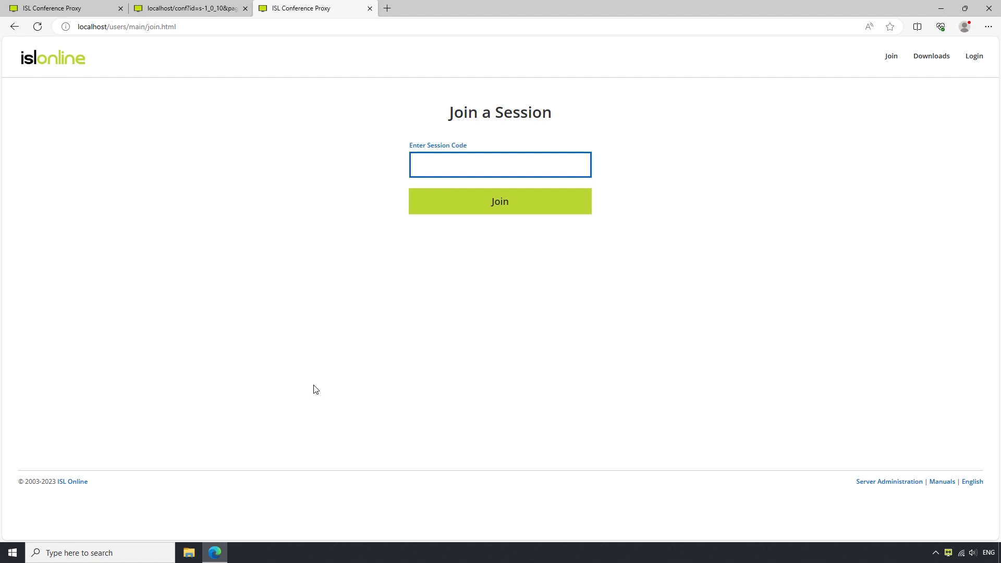
left_click(972, 58)
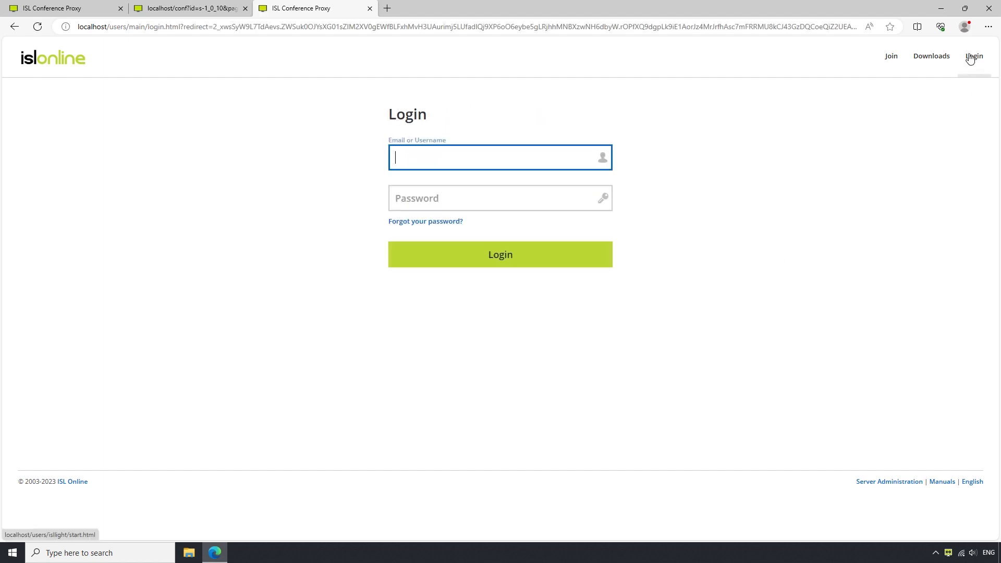
type("isl")
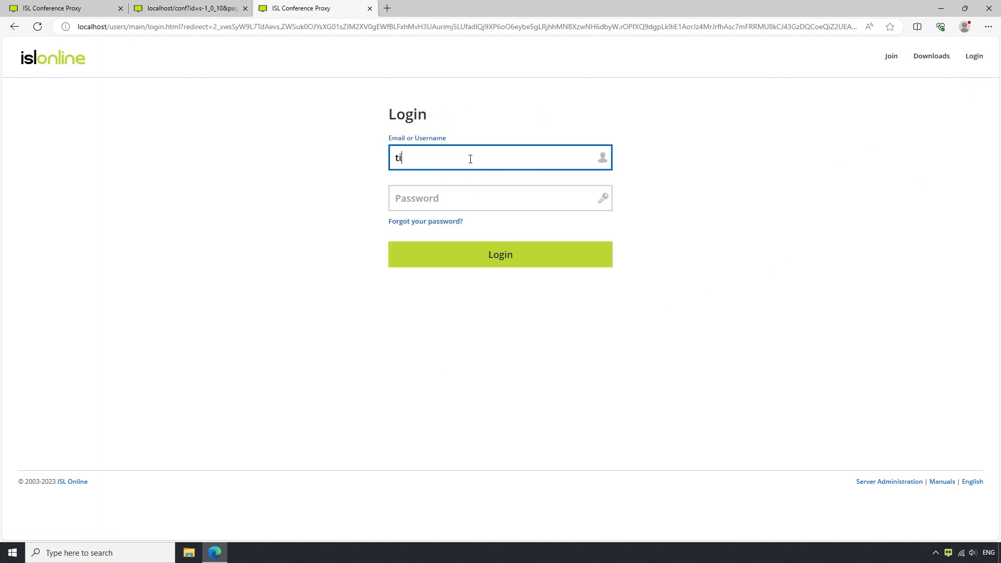
key("Tab")
type("isl")
key("Return")
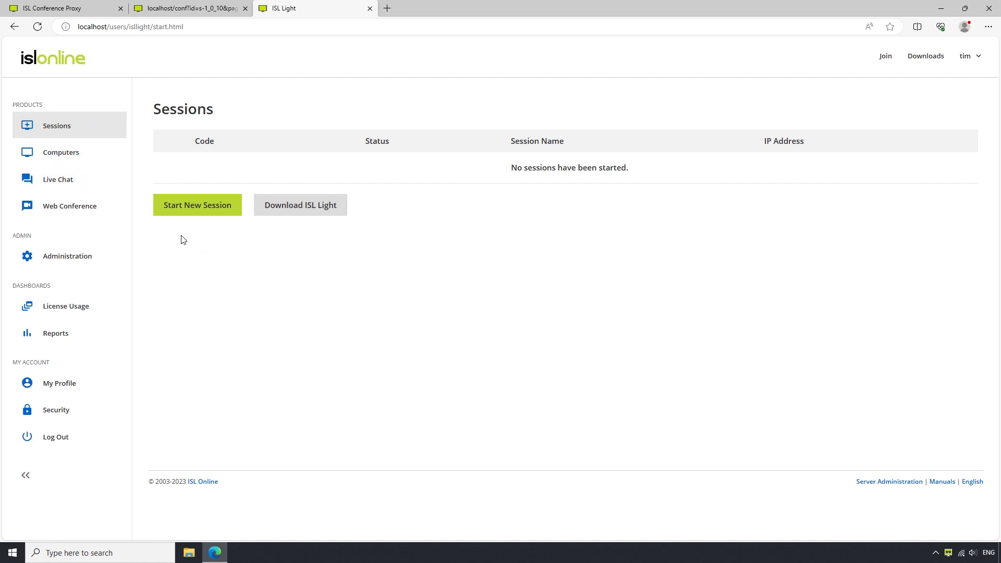
Step: Open the Administration users list, then open and dismiss the Create User form
left_click(56, 263)
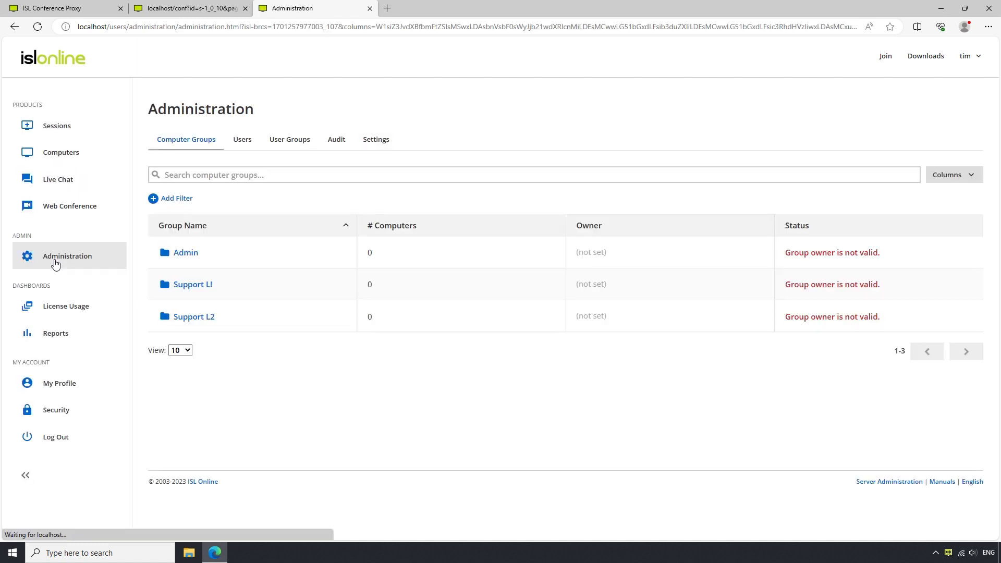
left_click(238, 145)
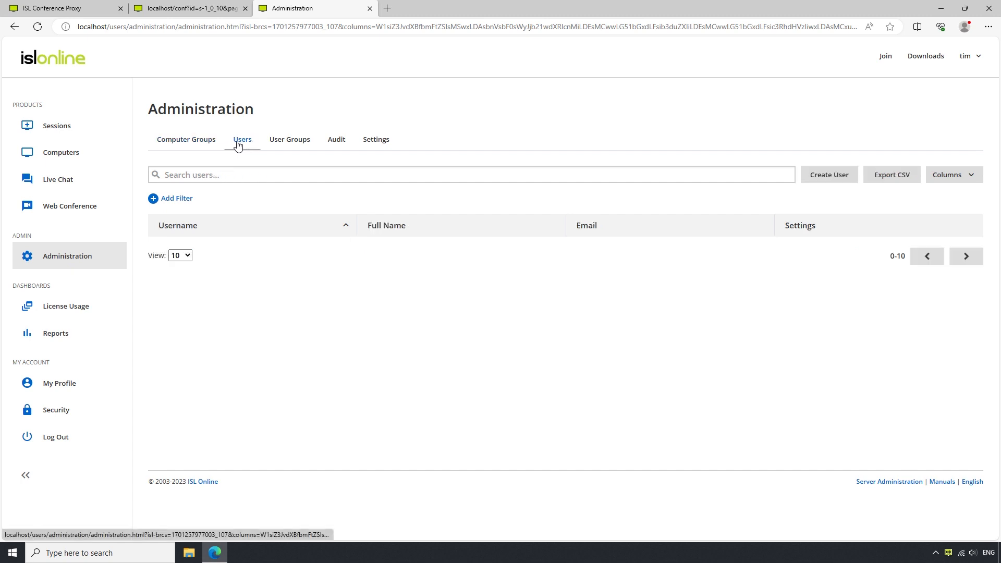
left_click(830, 178)
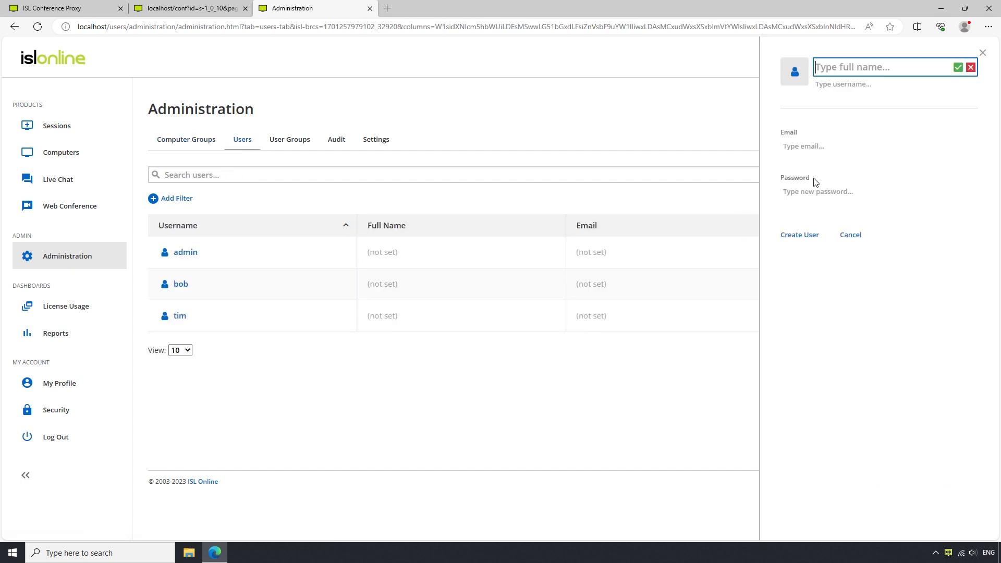
left_click(850, 235)
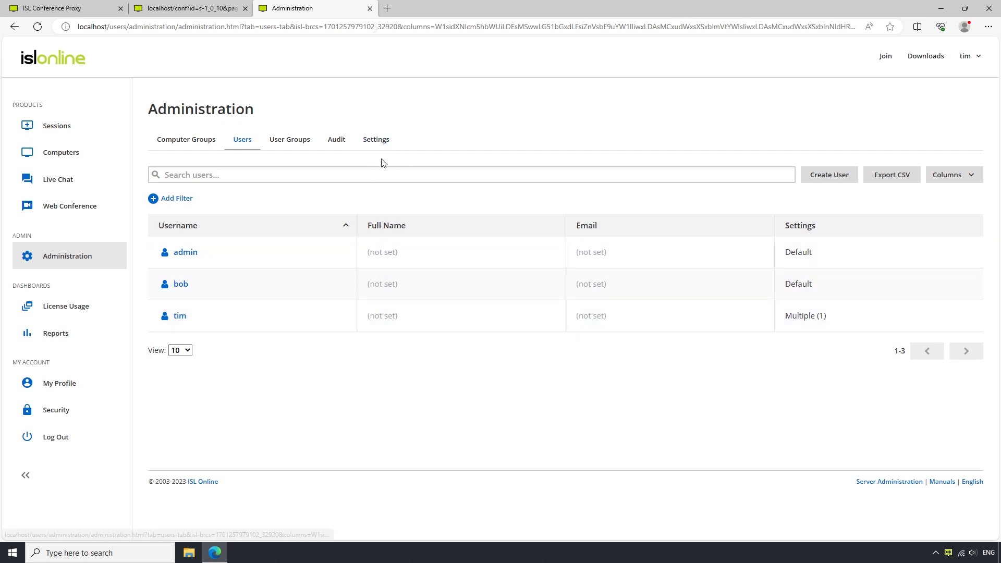
Step: Show bob's General settings down to his Domain Administration permissions
left_click(181, 287)
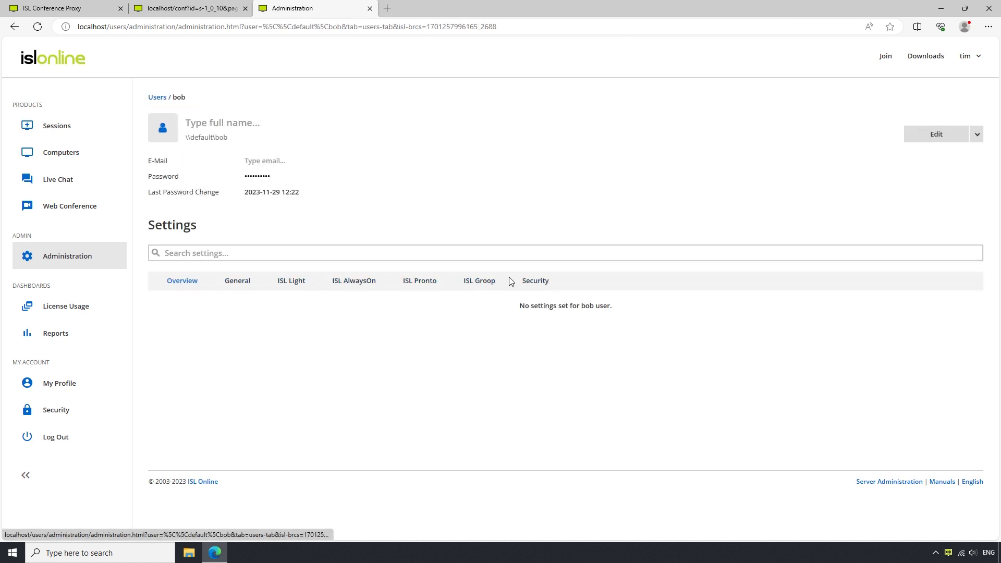
left_click(237, 288)
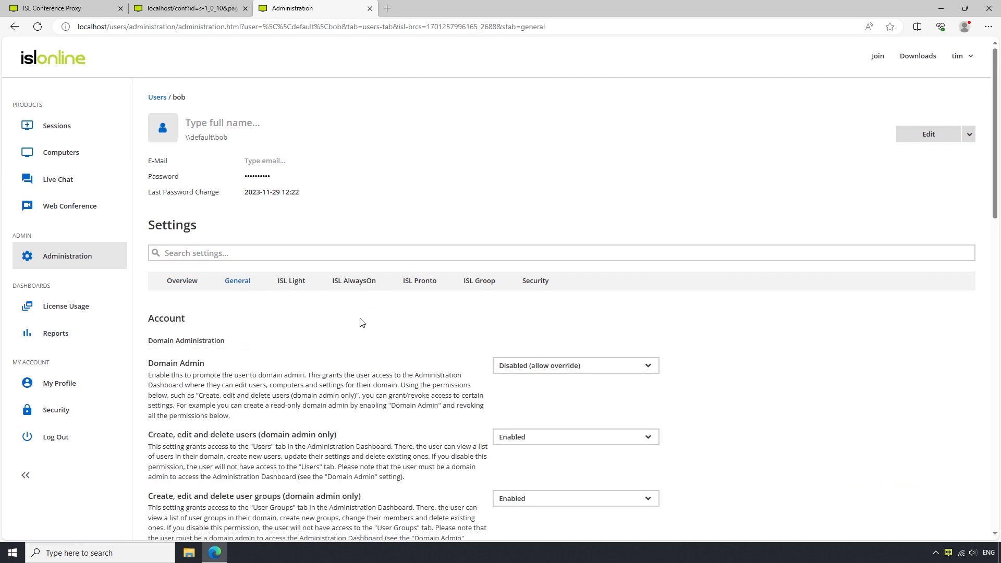
scroll(363, 323, "down", 3)
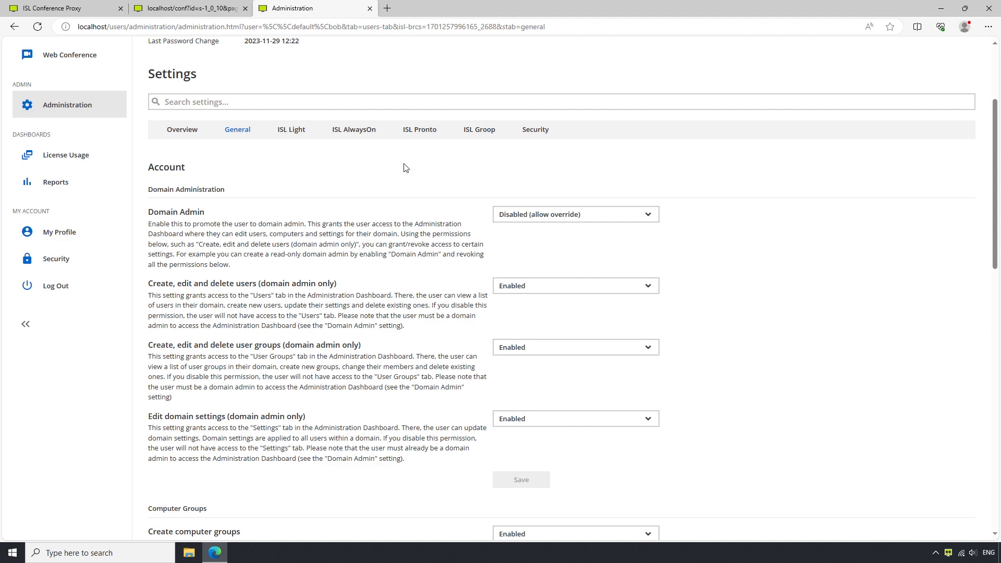
Step: Close the web Administration tab and go to the server's User management list
left_click(370, 8)
scroll(320, 172, "down", 7)
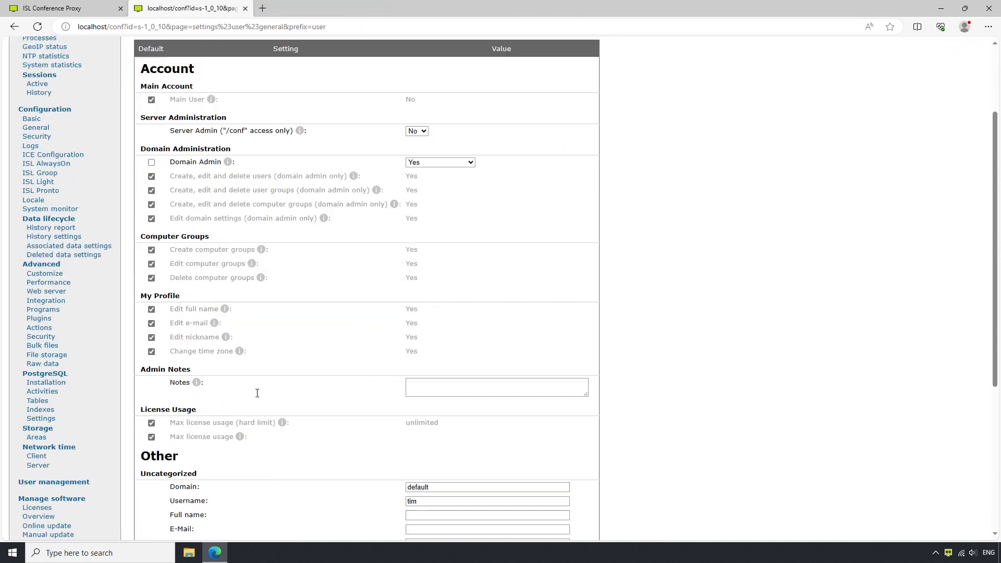
left_click(55, 227)
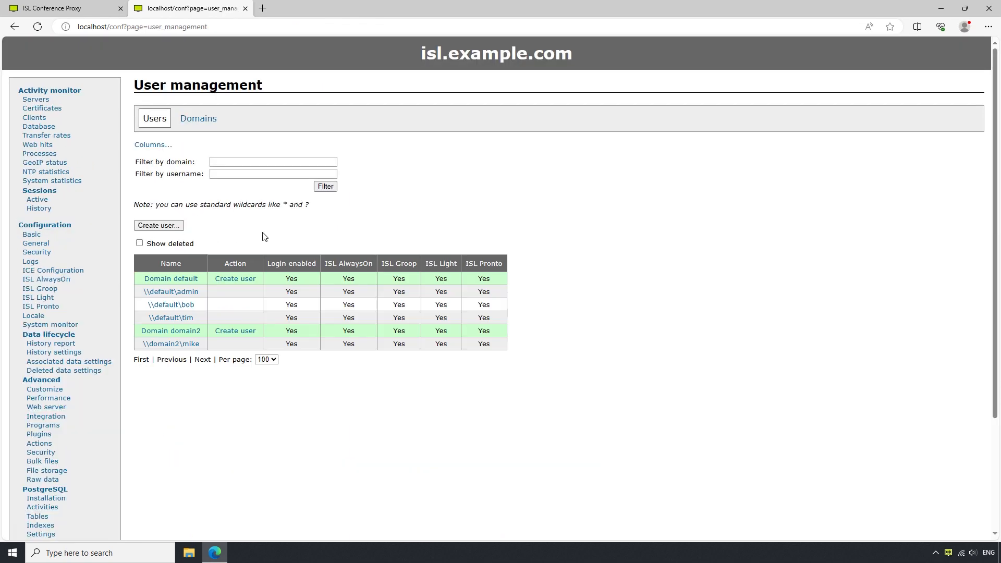
left_click_drag(146, 307, 195, 308)
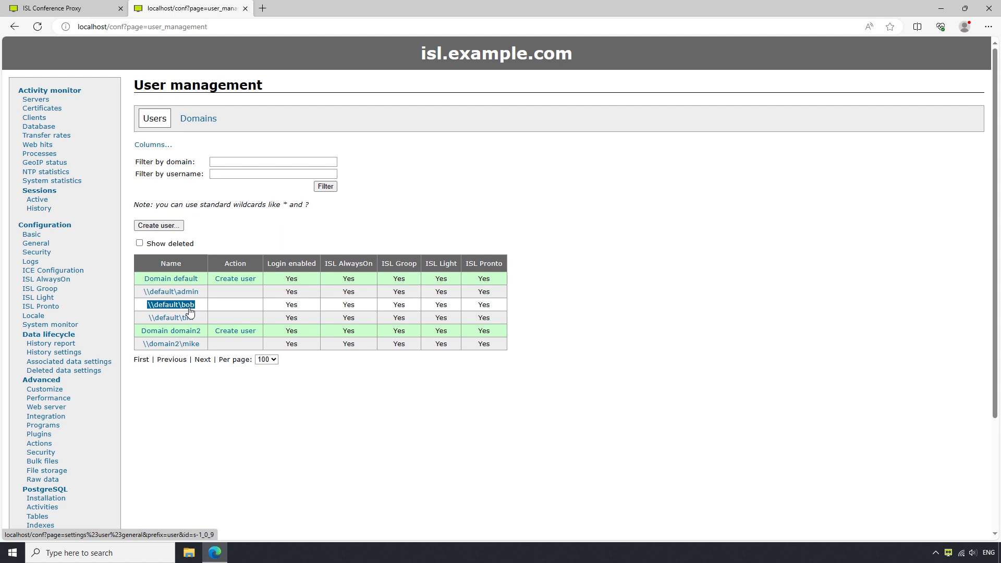
double_click(167, 344)
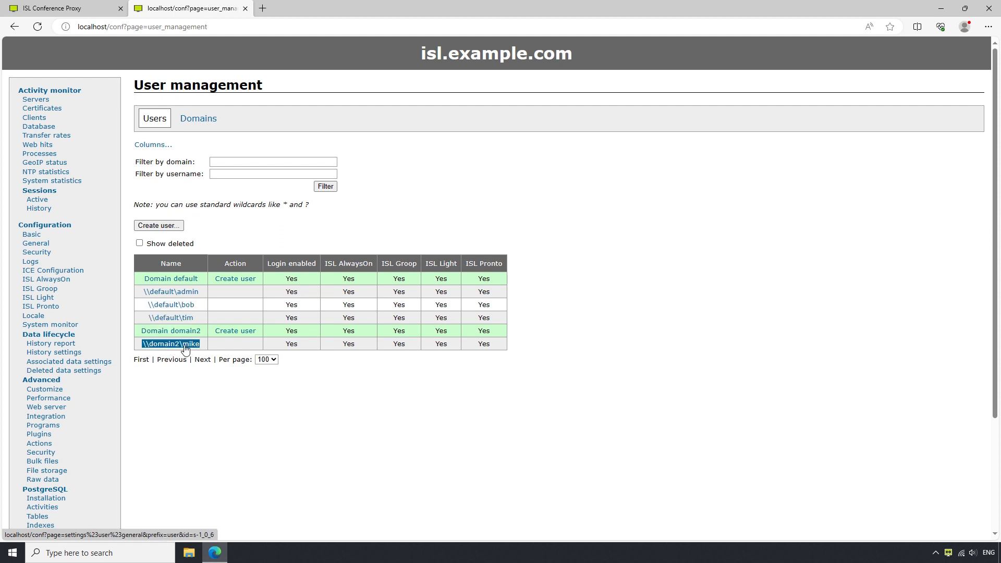
triple_click(170, 332)
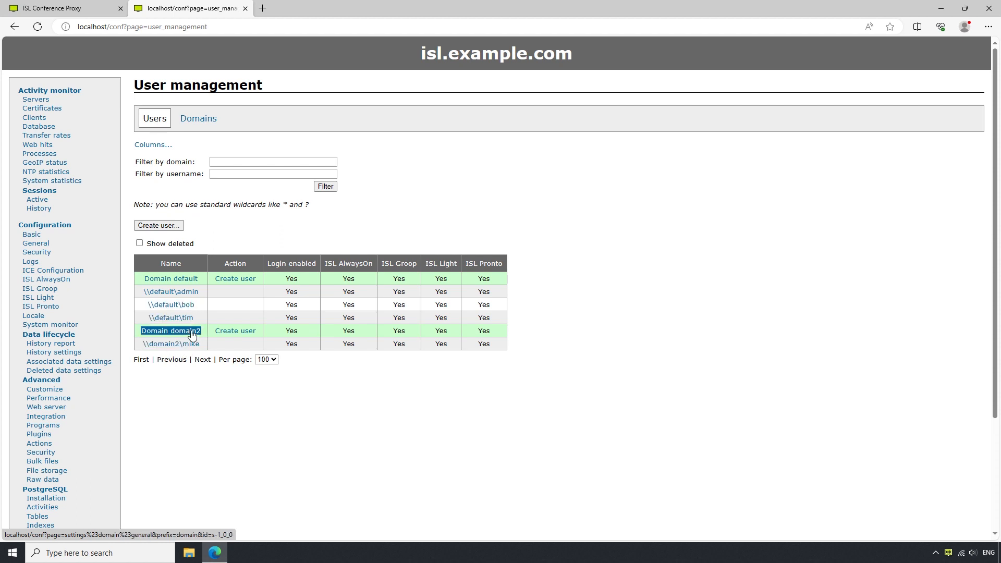
left_click(220, 318)
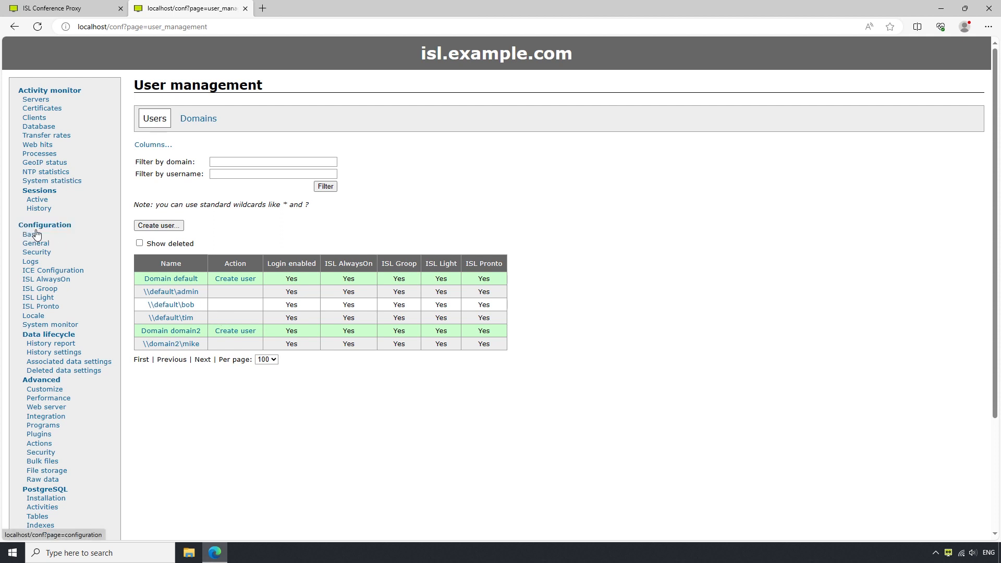
Step: Open the General page under Configuration in the server sidebar
double_click(55, 228)
left_click(67, 248)
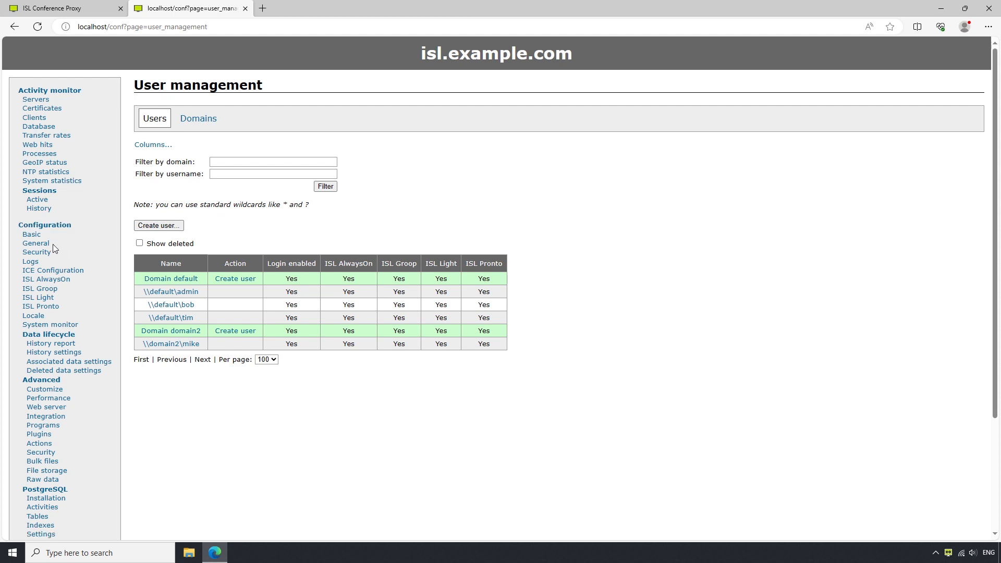
double_click(43, 245)
left_click(43, 245)
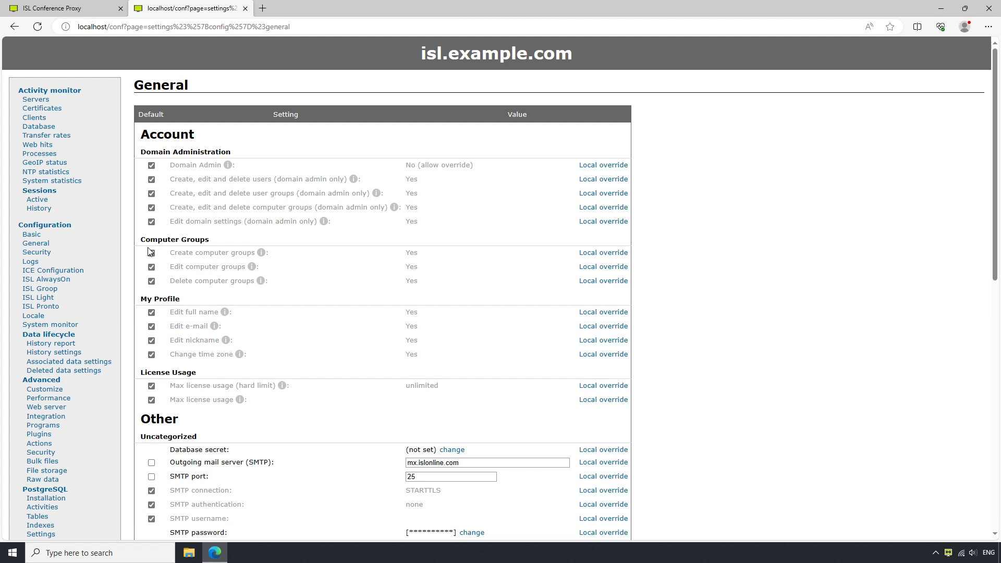
Step: Review the General configuration's default domain-administration and profile permissions
mouse_move(258, 247)
Step: In Security, set 'Login without configured Two-Factor Authentication' to No (deny override) and save
left_click(37, 254)
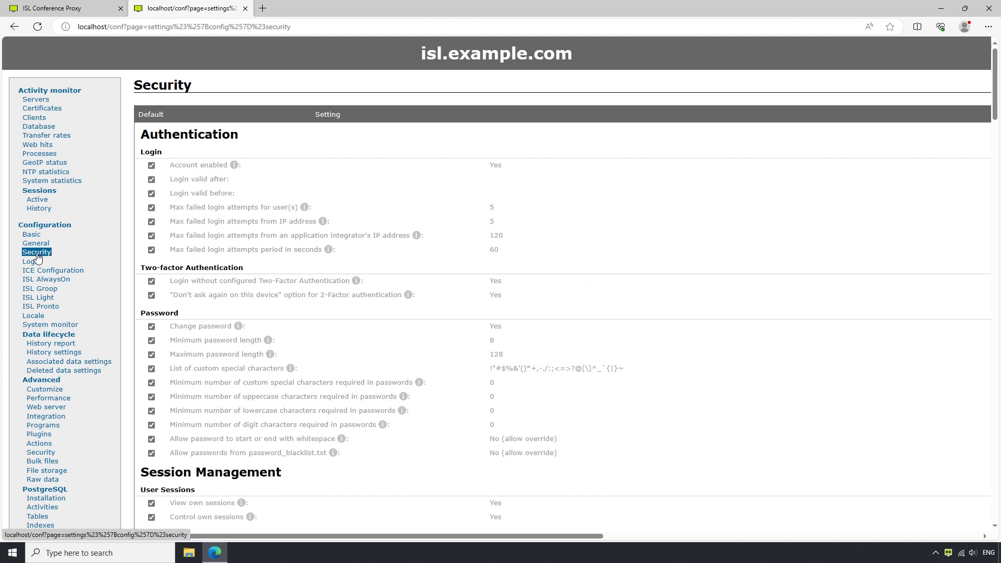
left_click(151, 282)
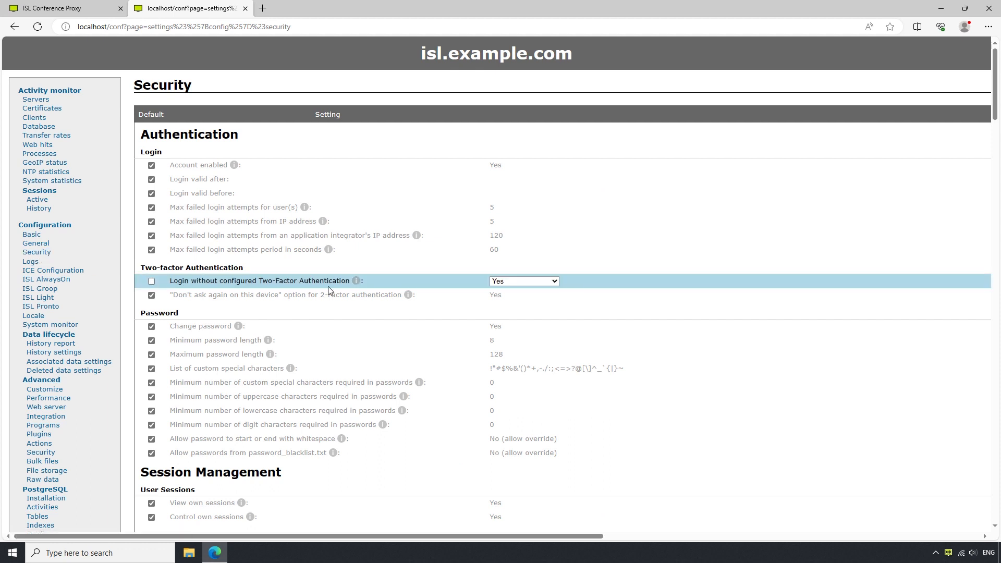
left_click(508, 282)
left_click(510, 302)
scroll(511, 304, "down", 20)
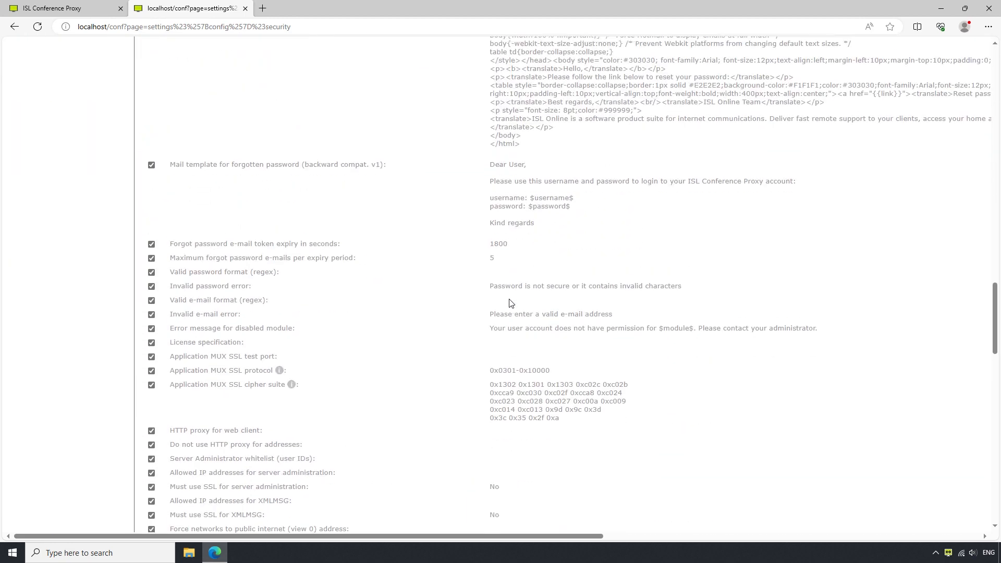
scroll(510, 304, "down", 15)
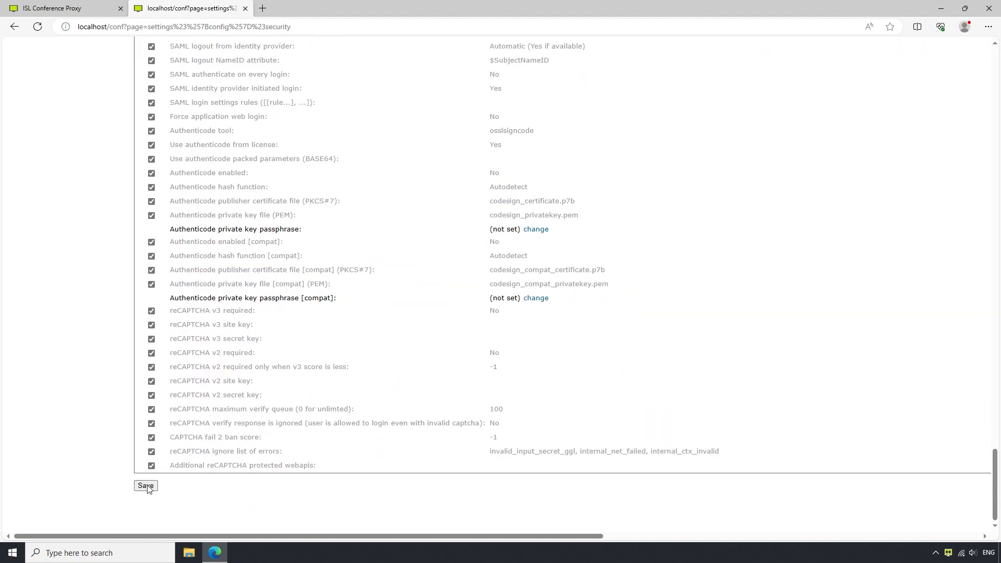
left_click(146, 486)
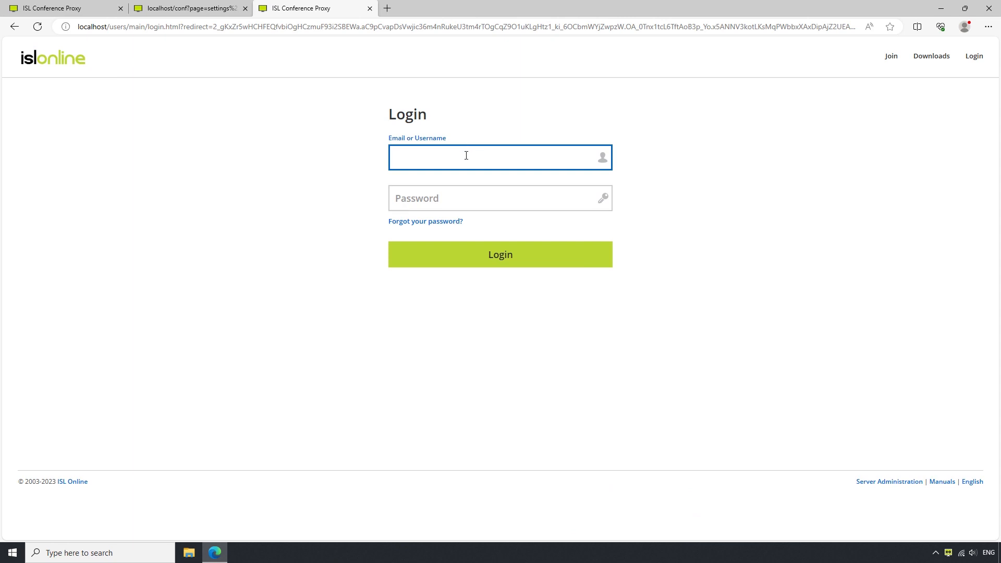
Step: Enter bob's username and password on the portal login page and log in
type("bob")
key("Tab")
type("bob")
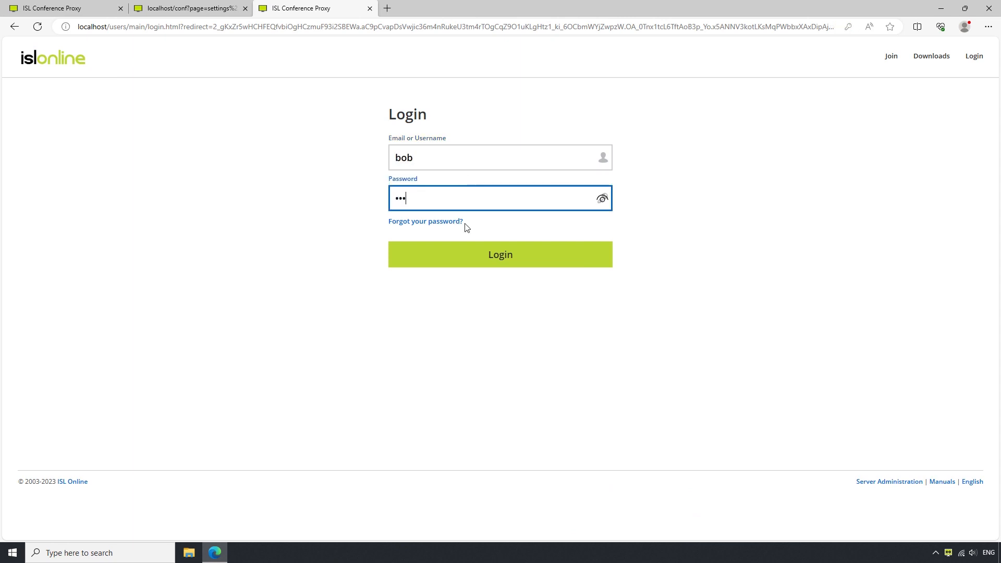
left_click(458, 263)
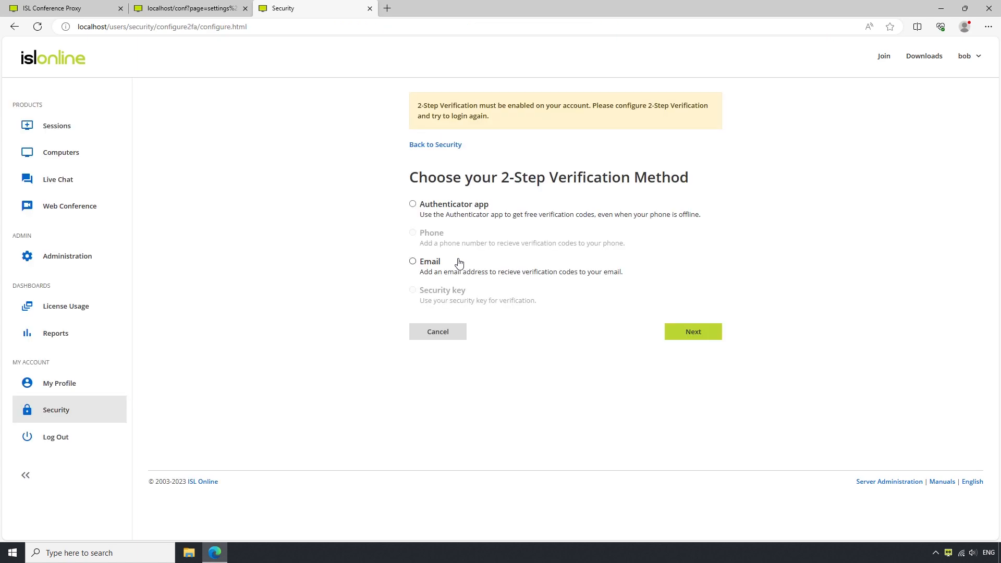